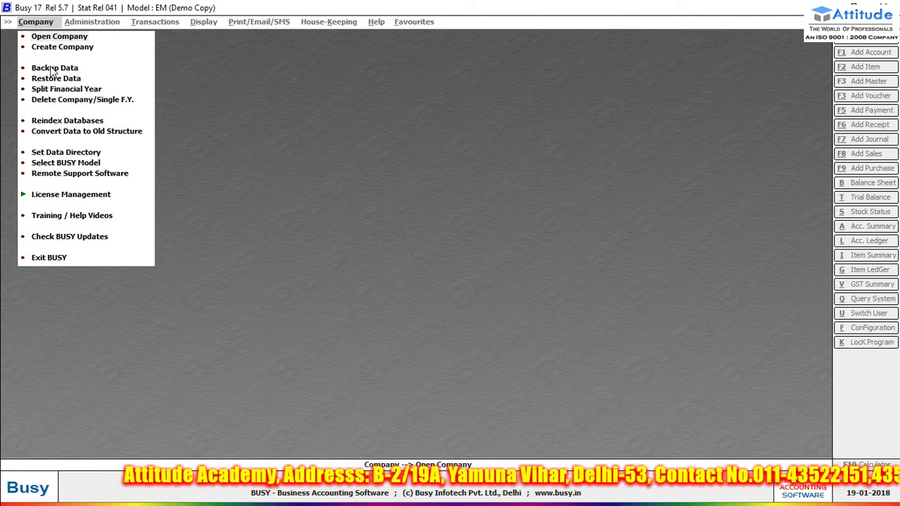
pyautogui.click(51, 68)
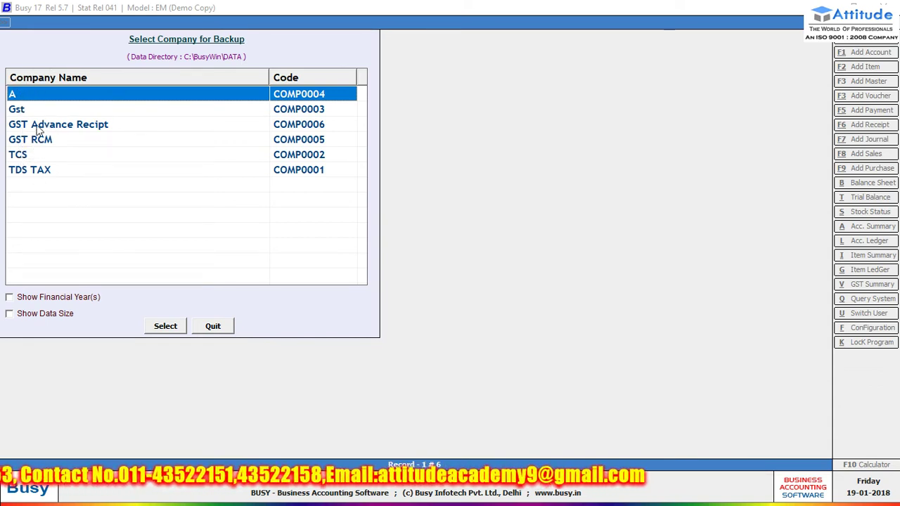
pyautogui.click(83, 130)
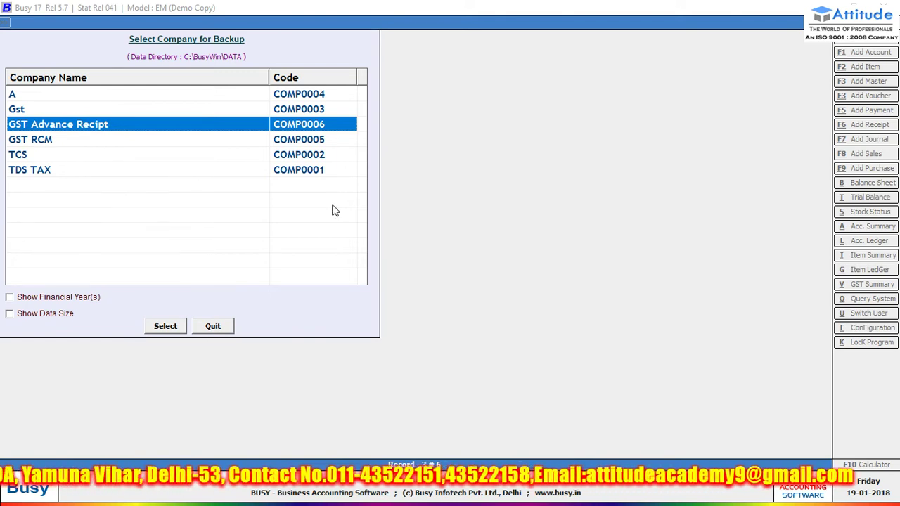
pyautogui.press('Escape')
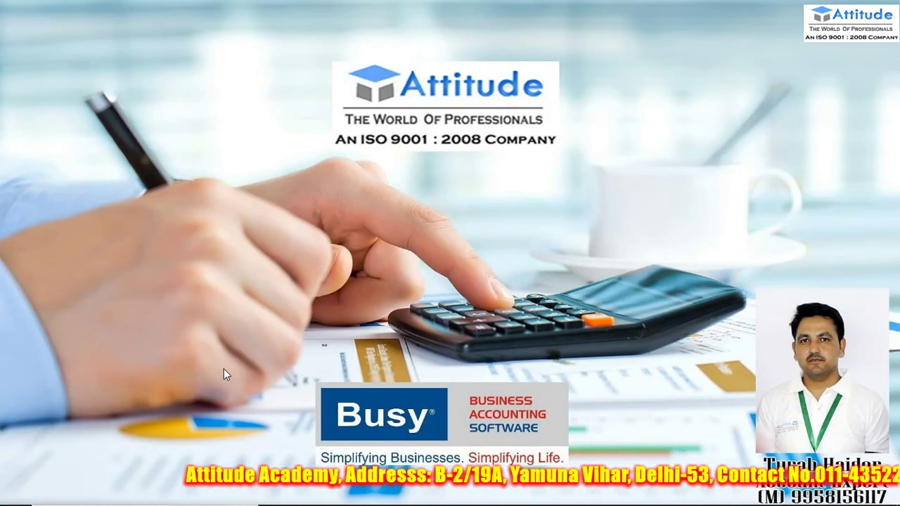
# Switch to File Explorer and examine the drives available under This PC.
pyautogui.moveTo(313, 500)
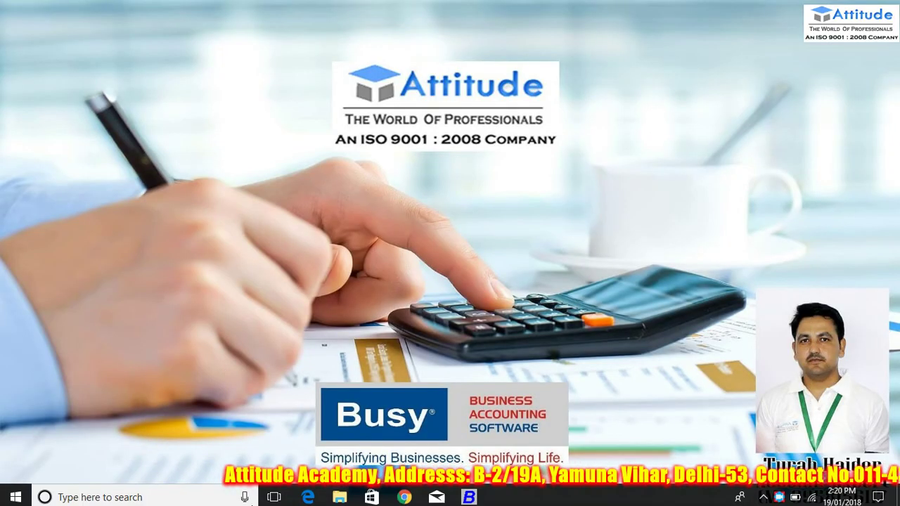
pyautogui.click(340, 494)
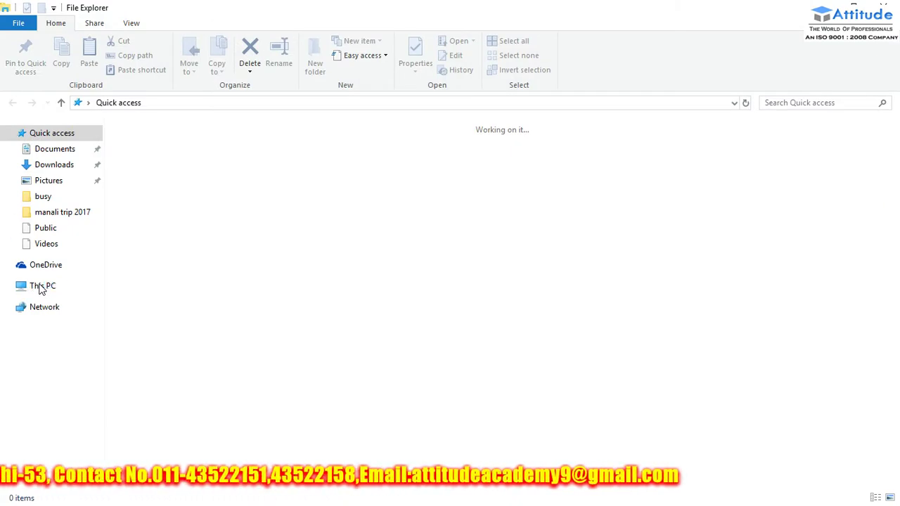
pyautogui.click(41, 288)
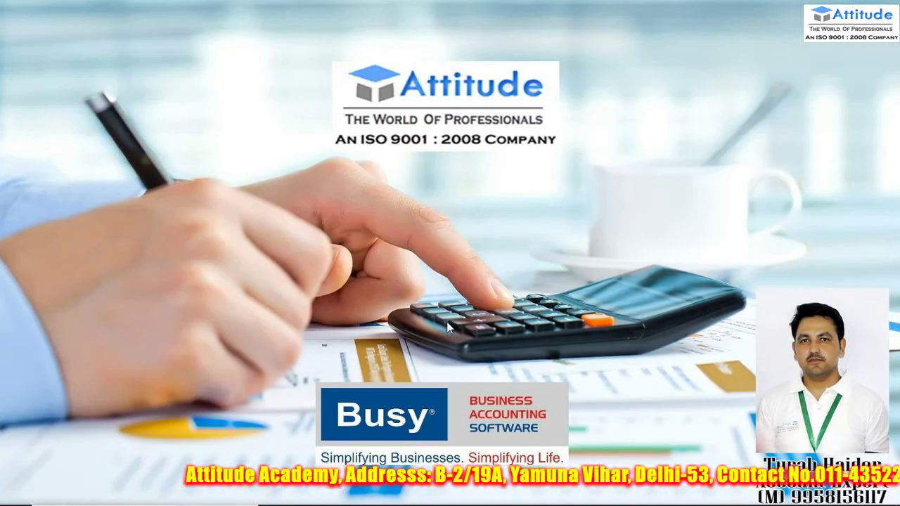
# Switch back to Busy, choose the GST Advance Recipt company for backup, and log in with the user name and password.
pyautogui.click(469, 494)
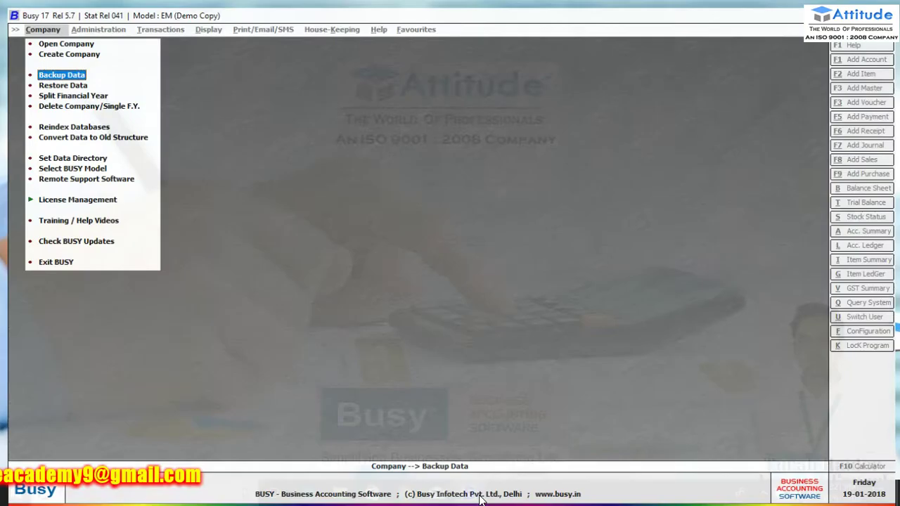
pyautogui.click(55, 67)
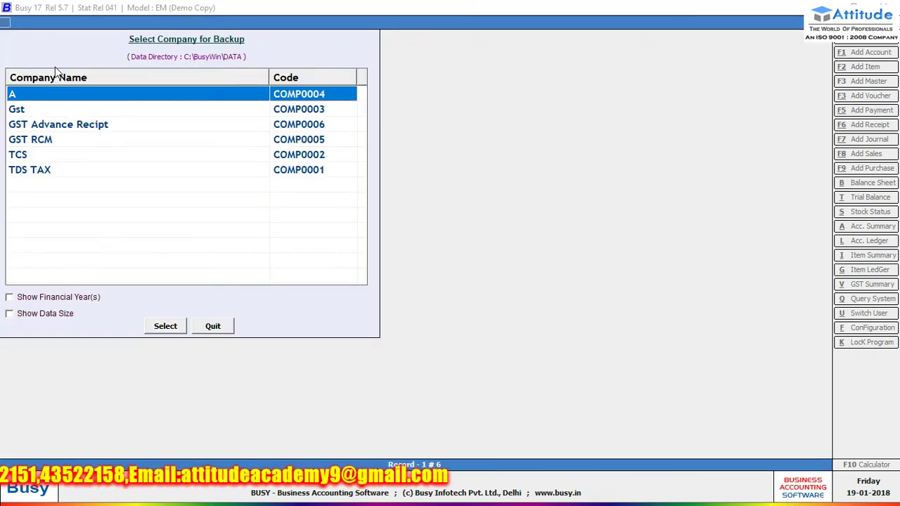
pyautogui.click(96, 127)
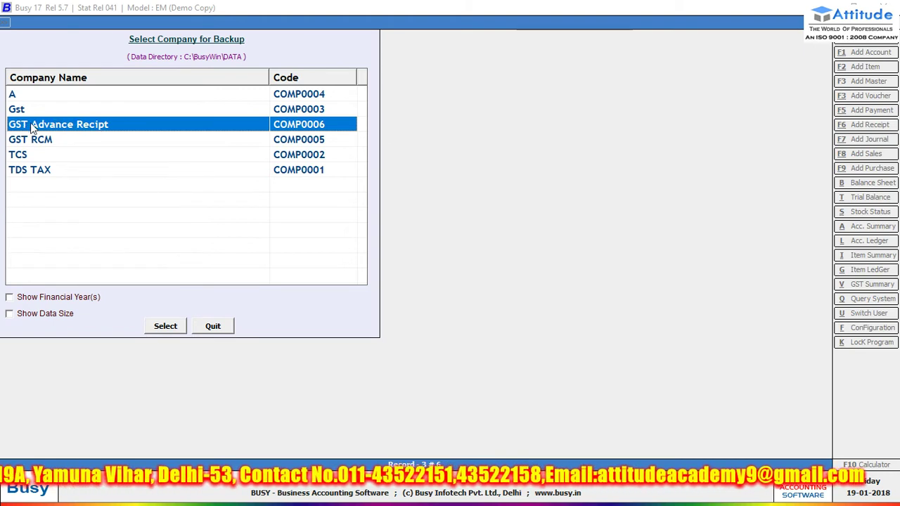
pyautogui.click(169, 327)
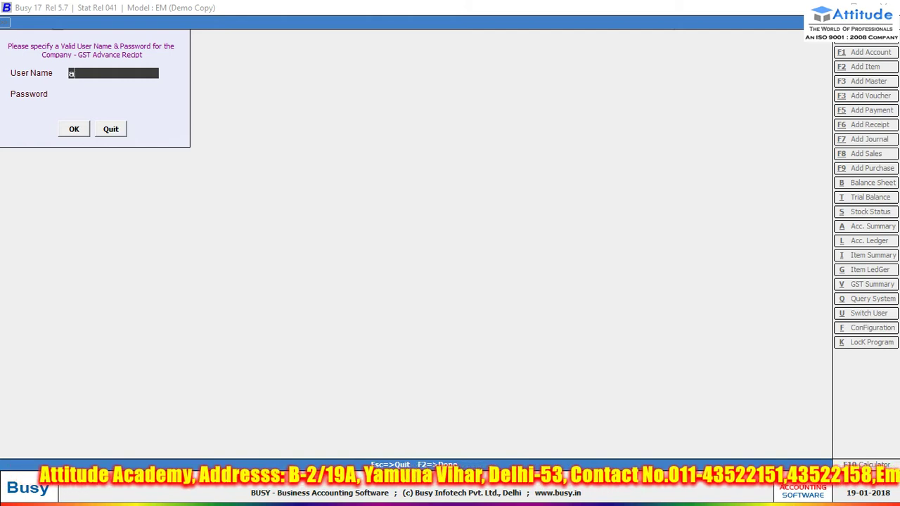
pyautogui.press('Return')
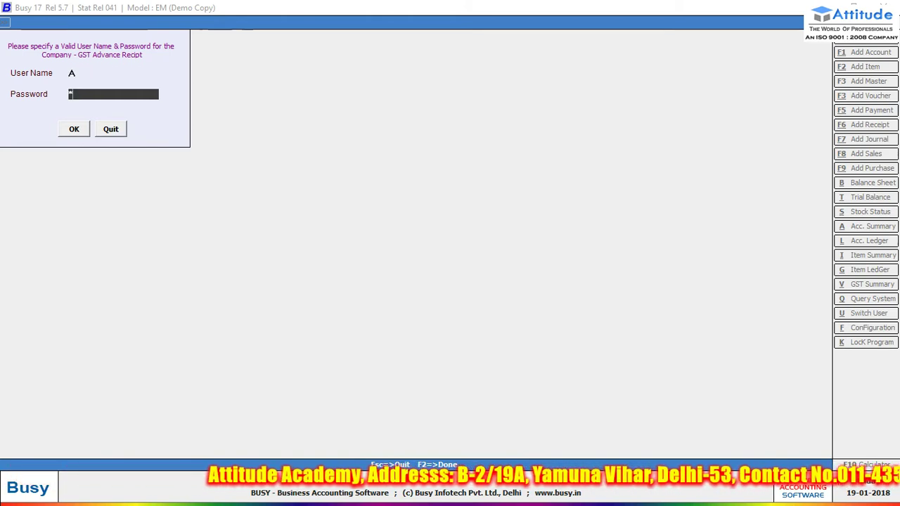
pyautogui.press('Return')
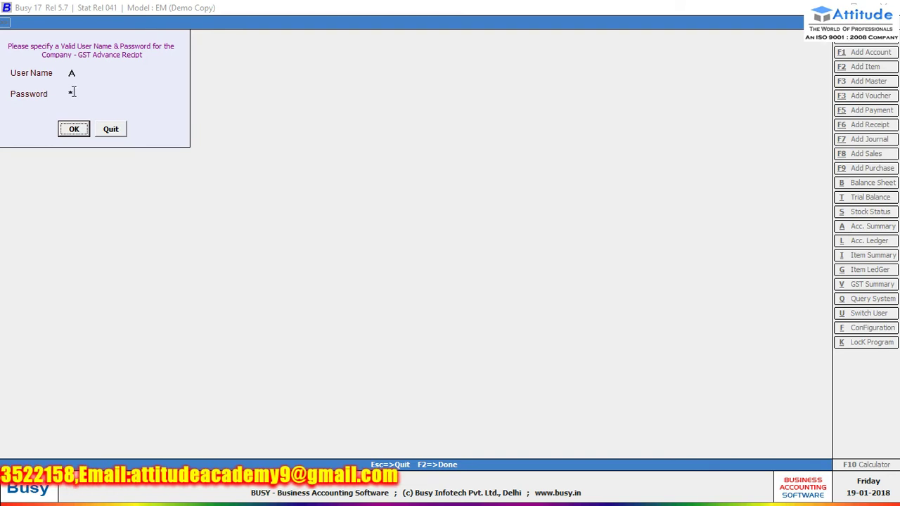
pyautogui.click(77, 130)
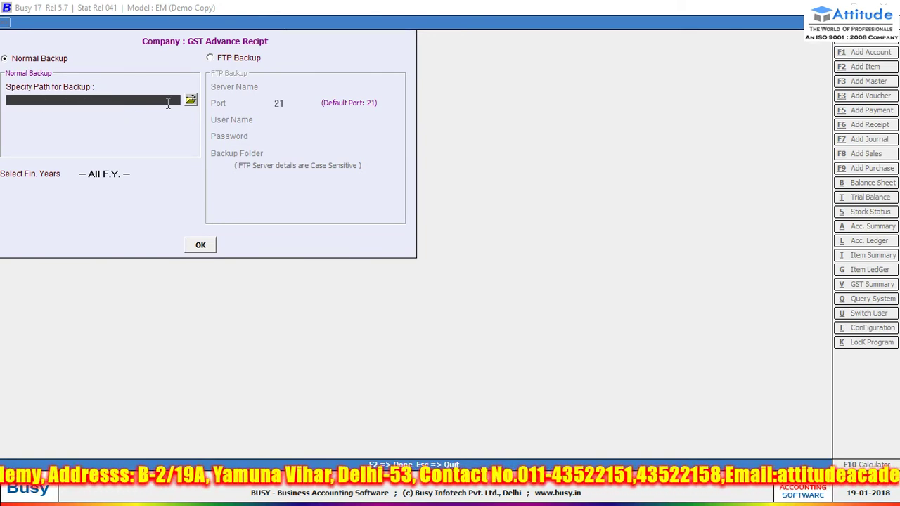
# Set the normal backup path to the root of Local Disk (F:).
pyautogui.click(191, 102)
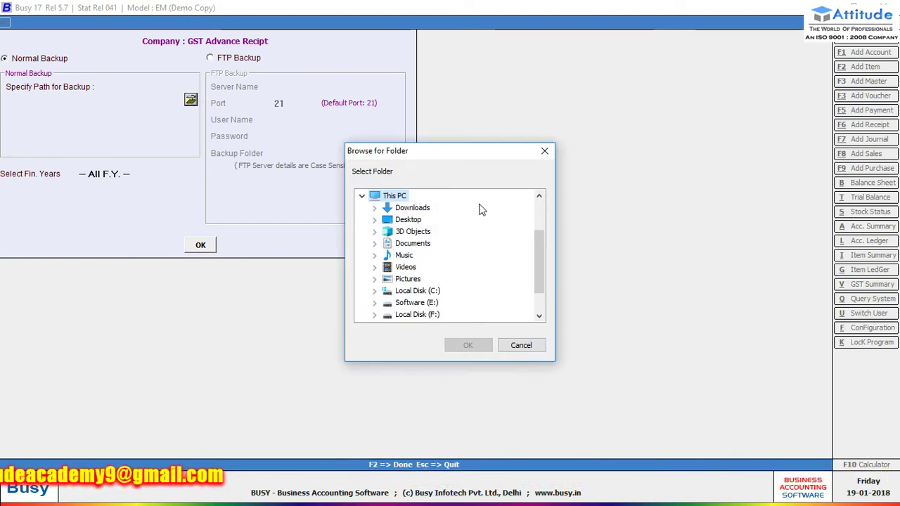
pyautogui.click(437, 315)
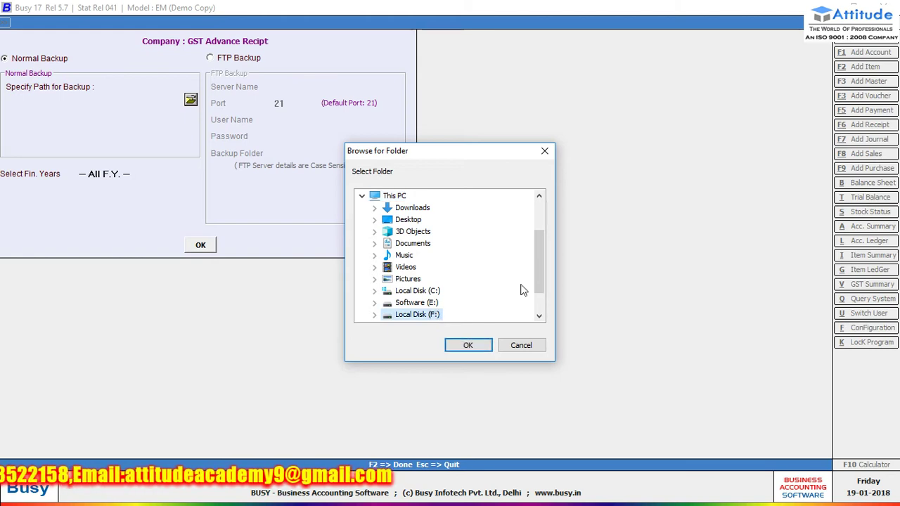
pyautogui.scroll(-1, 538, 280)
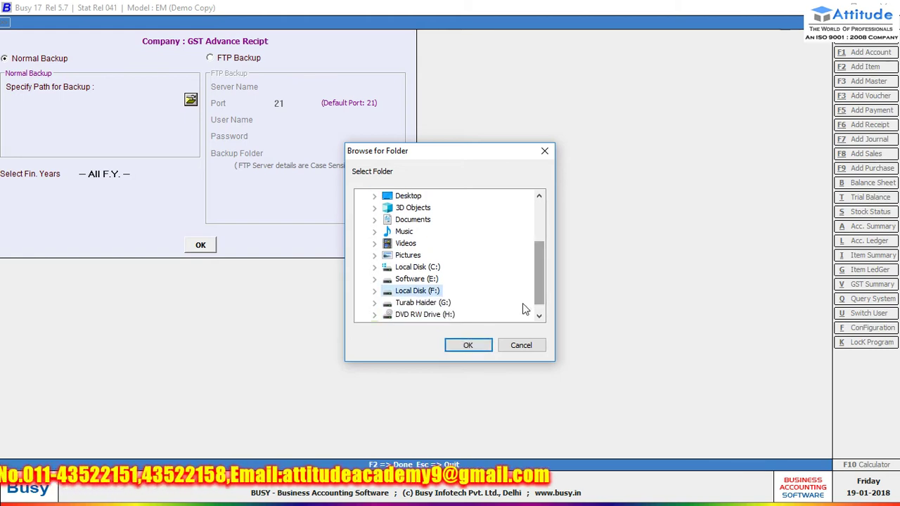
pyautogui.click(467, 345)
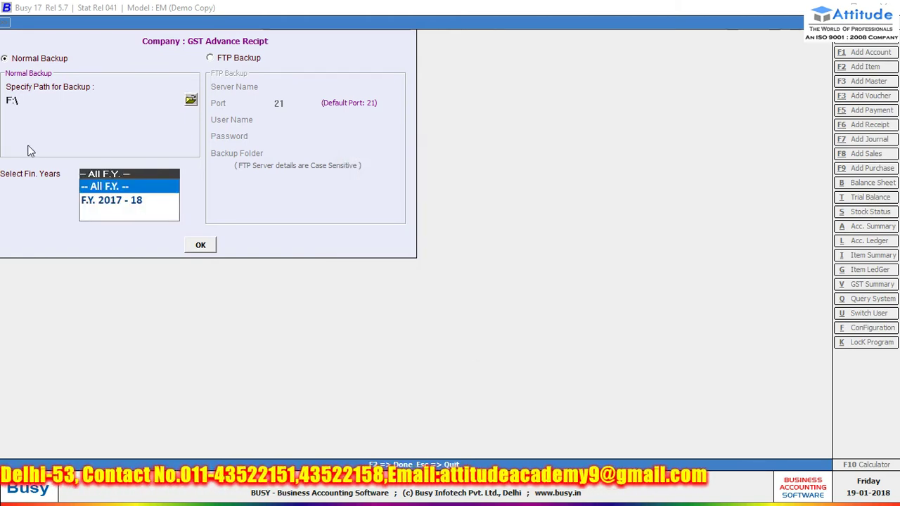
pyautogui.click(23, 100)
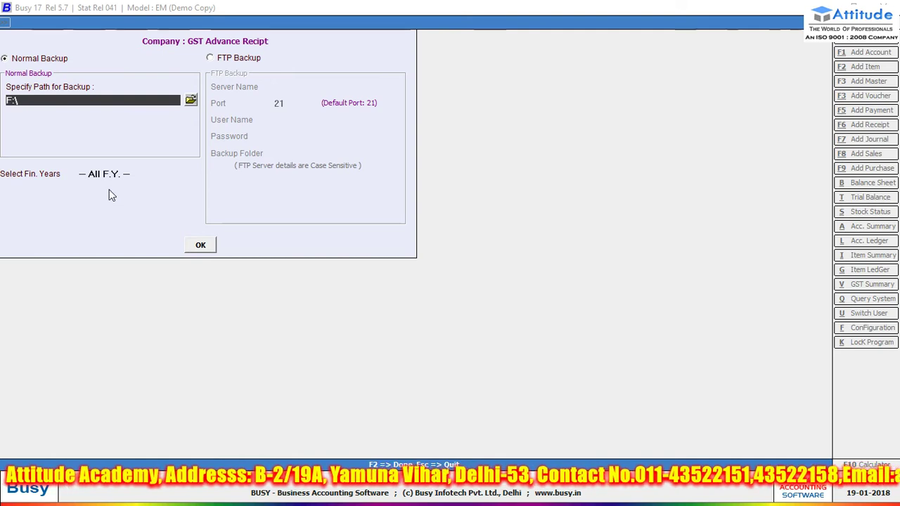
# Limit the backup to F.Y. 2017 - 18 and run it without making another copy.
pyautogui.click(97, 176)
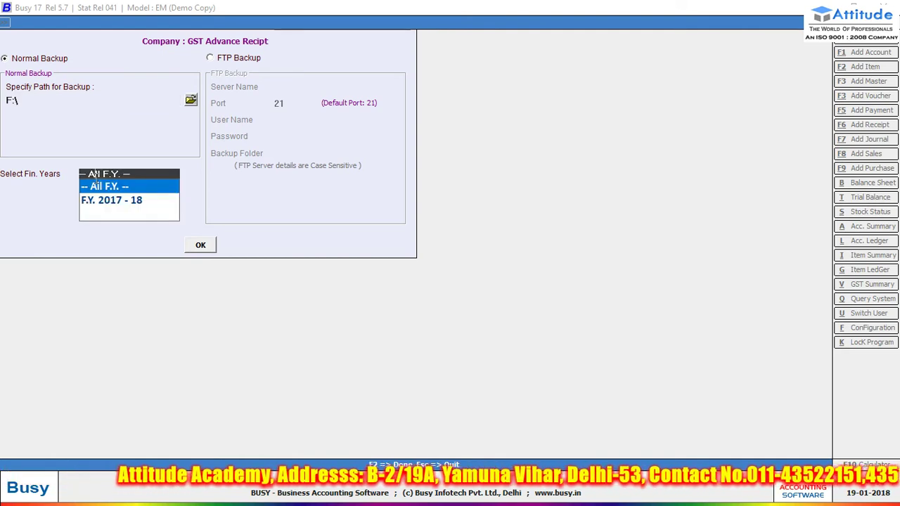
pyautogui.click(109, 201)
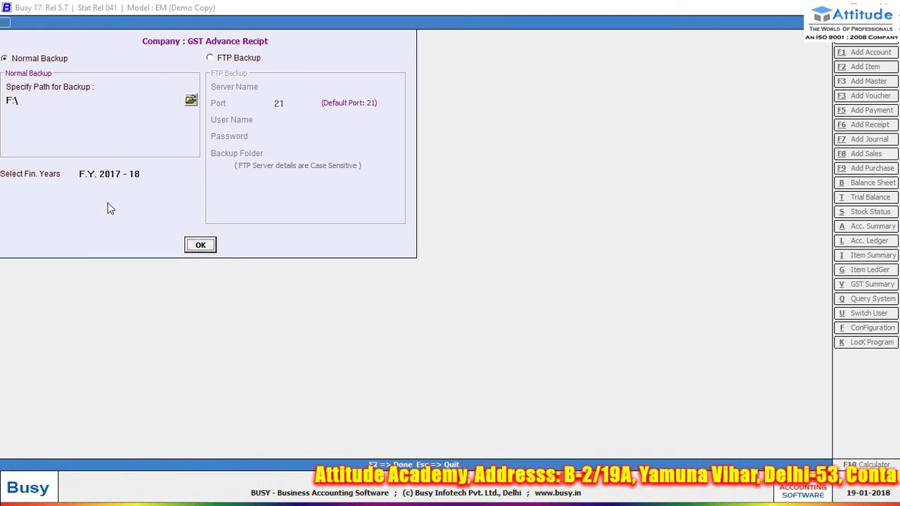
pyautogui.click(200, 245)
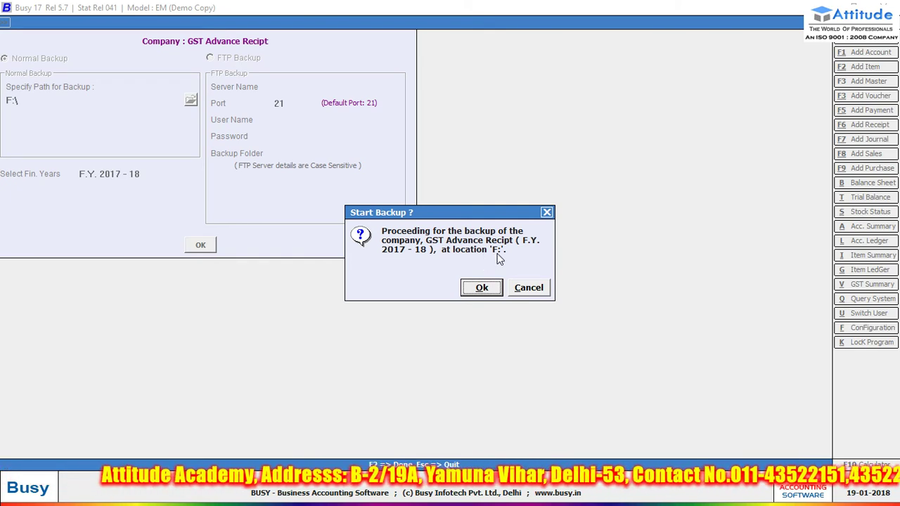
pyautogui.click(482, 289)
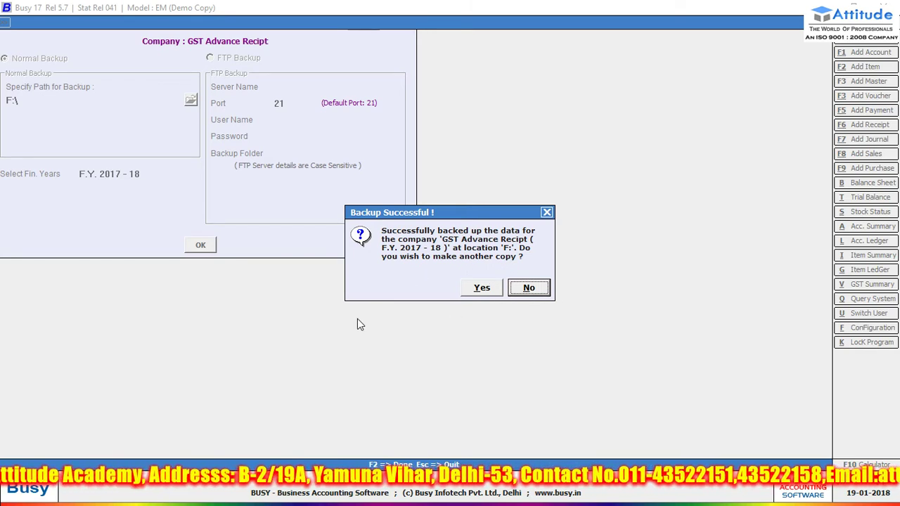
pyautogui.click(528, 288)
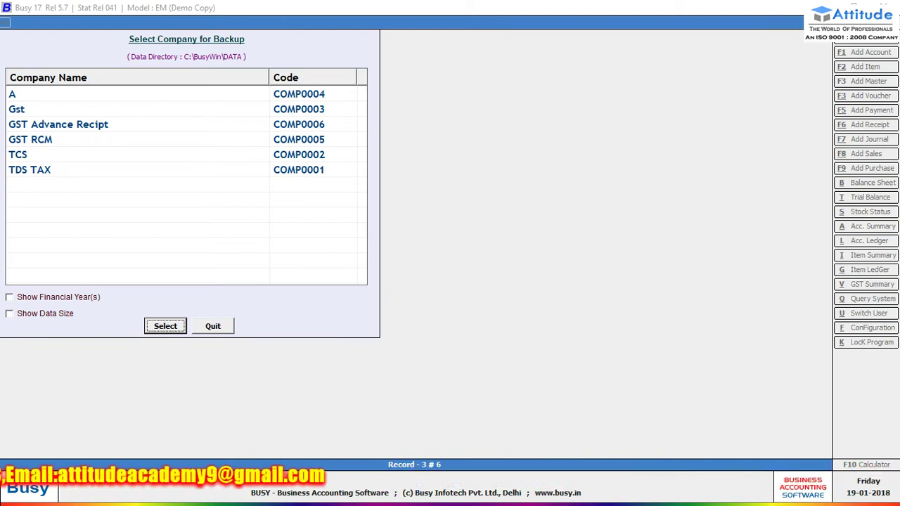
pyautogui.press('Escape')
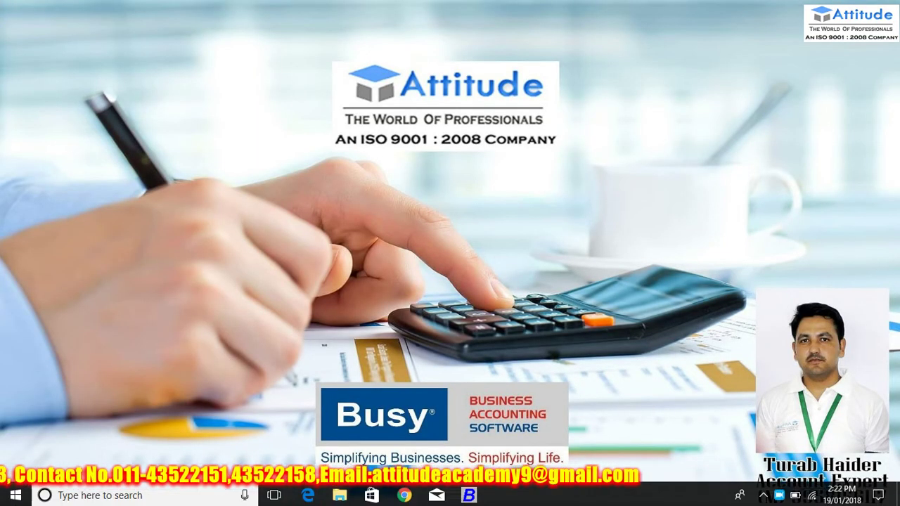
# Switch to File Explorer and check Local Disk (F:) for the backup files.
pyautogui.click(340, 494)
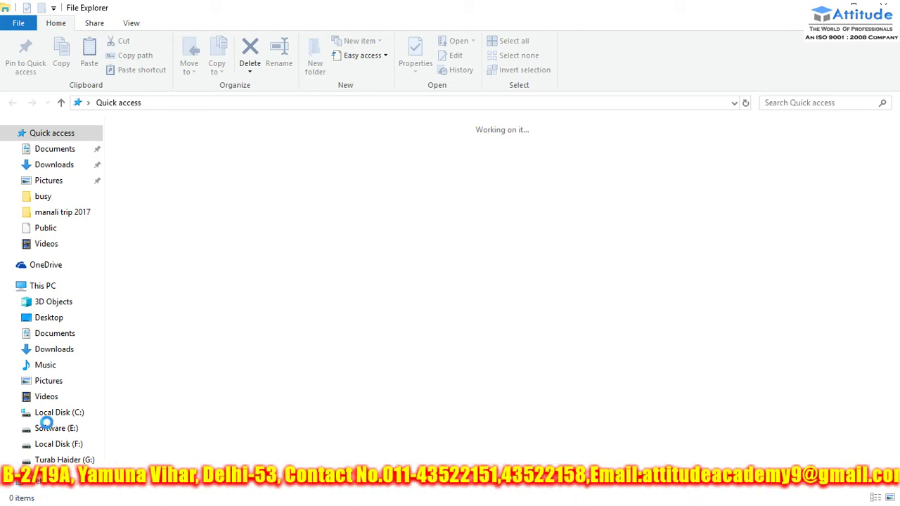
pyautogui.click(57, 445)
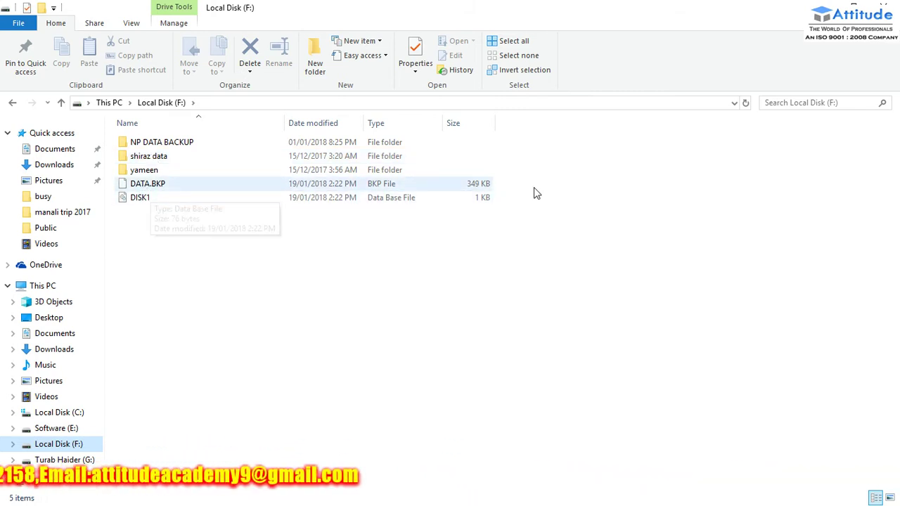
pyautogui.click(885, 5)
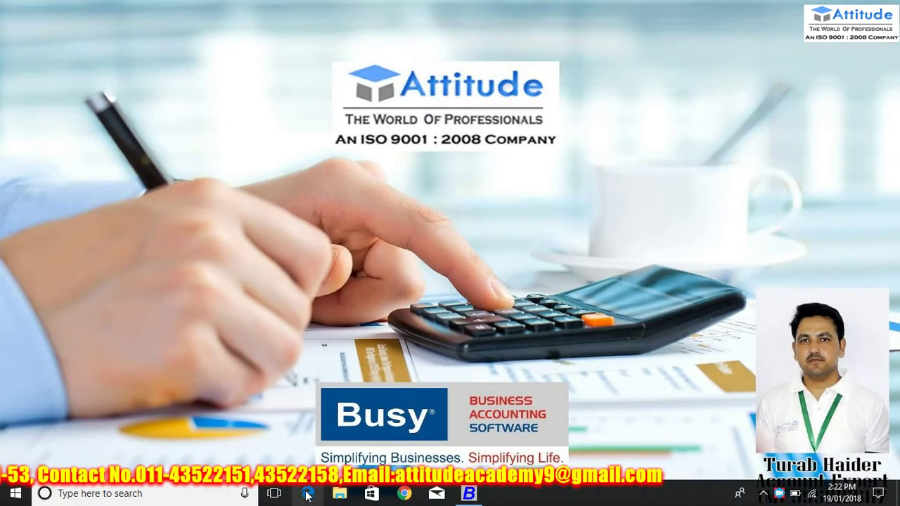
# Switch back to Busy and open the GST Advance Recipt company, logging in with the user name and password.
pyautogui.click(307, 495)
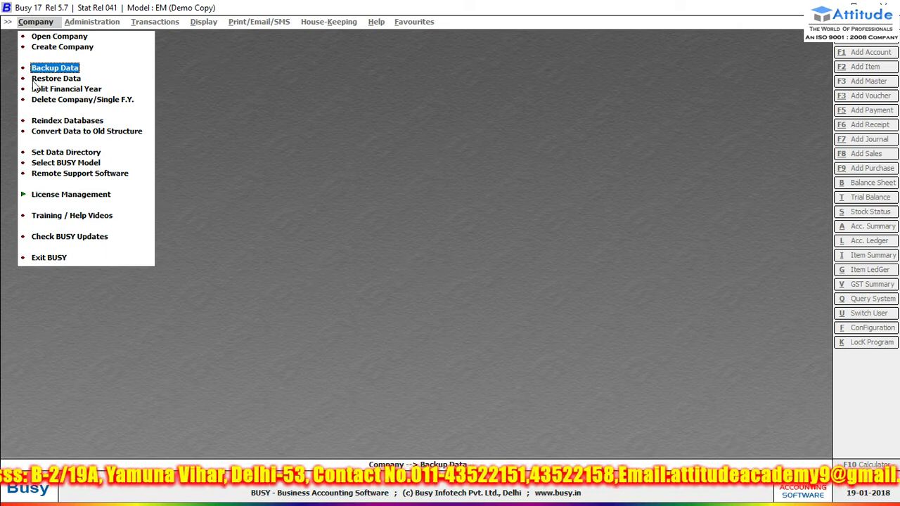
pyautogui.click(52, 40)
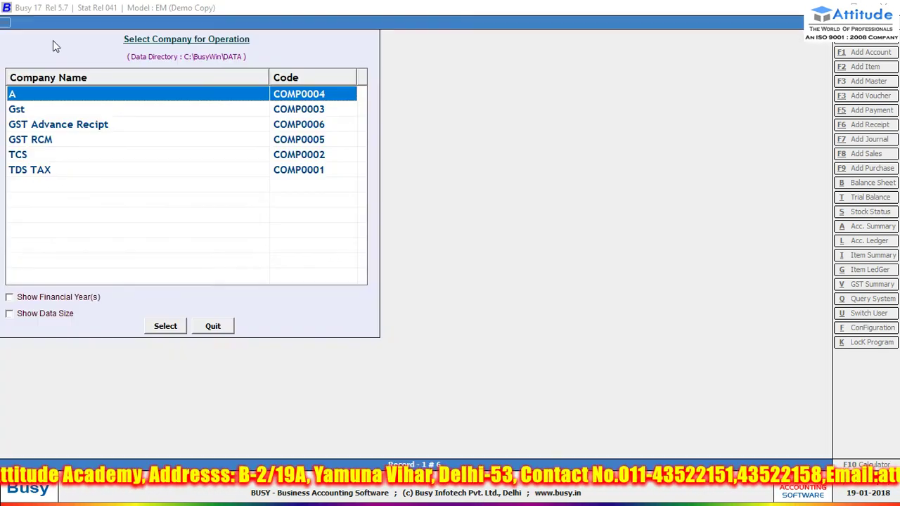
pyautogui.click(49, 127)
pyautogui.click(170, 326)
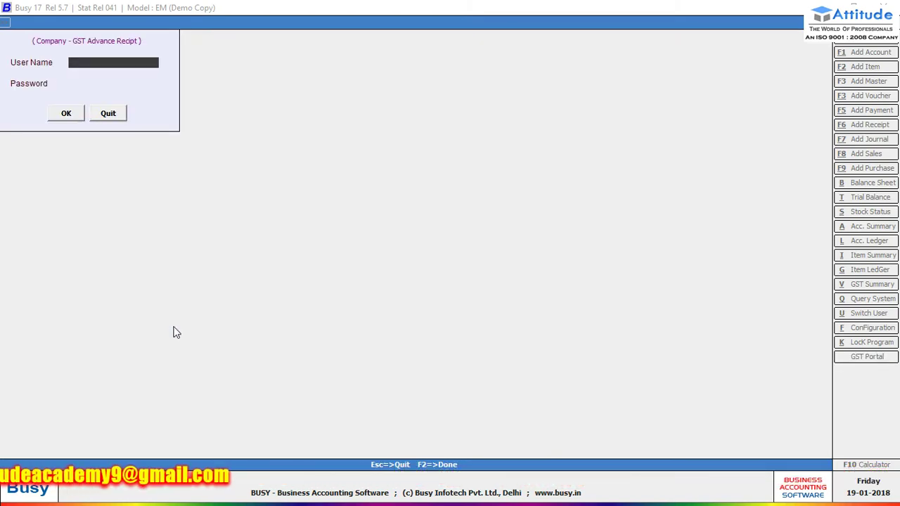
pyautogui.write('A')
pyautogui.press('Return')
pyautogui.press('Return')
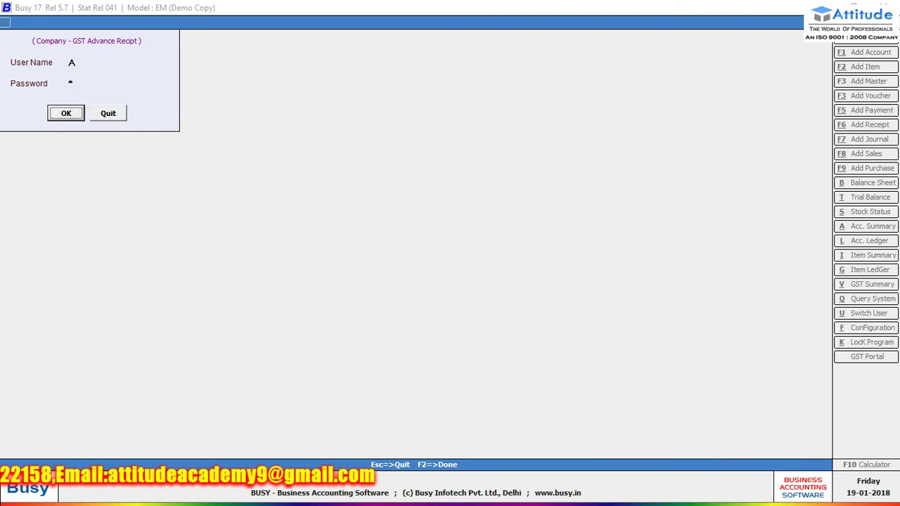
pyautogui.press('Return')
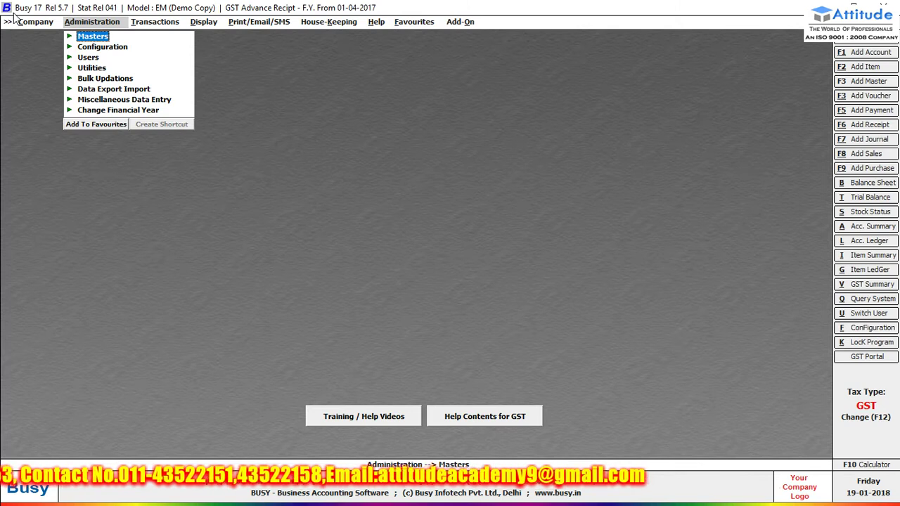
# Close the GST Advance Recipt company.
pyautogui.click(25, 23)
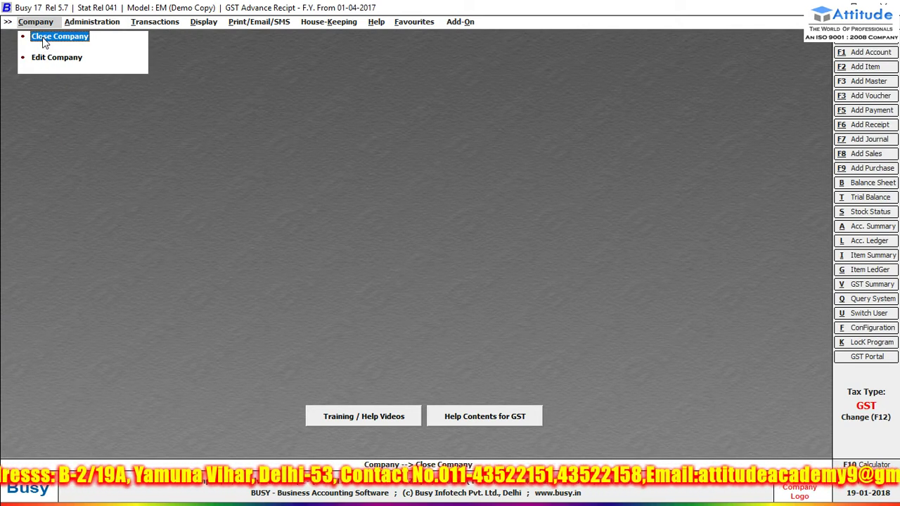
pyautogui.click(45, 38)
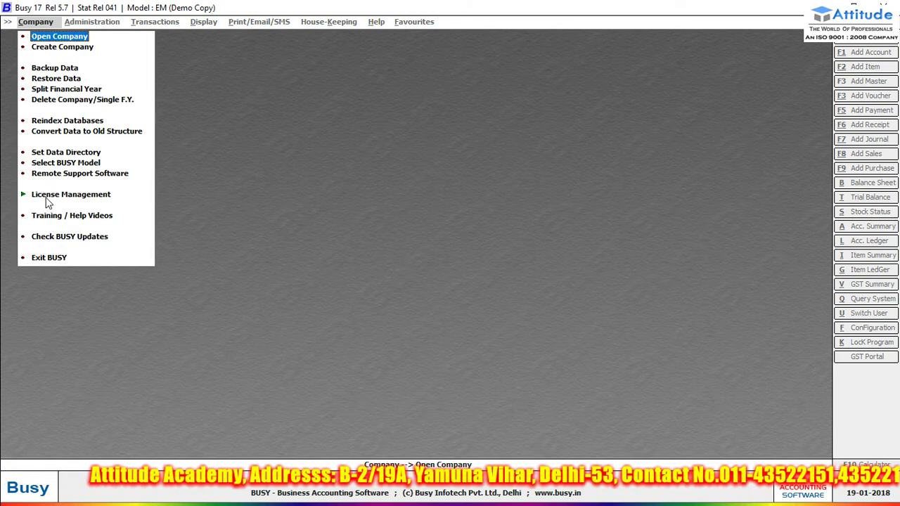
# Select the GST Advance Recipt company for deletion and authorize it with the superuser name and password.
pyautogui.click(48, 100)
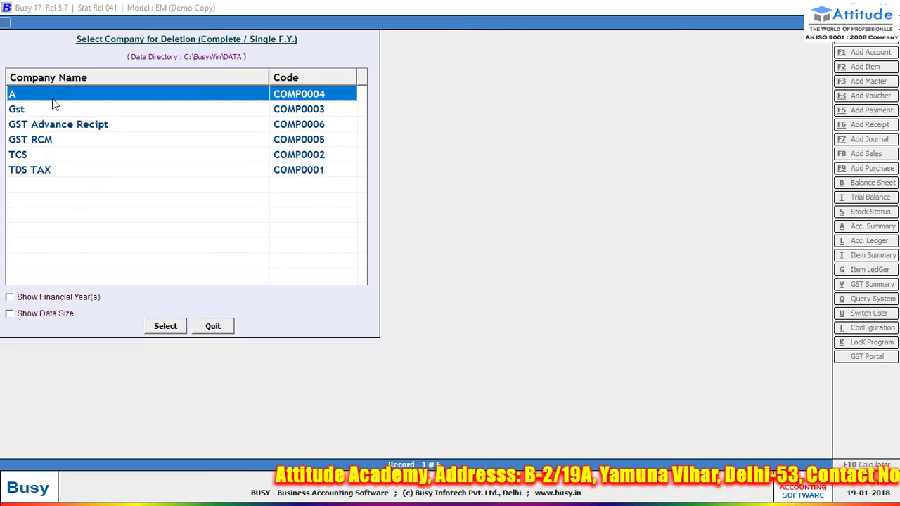
pyautogui.click(81, 127)
pyautogui.click(151, 329)
pyautogui.write('A')
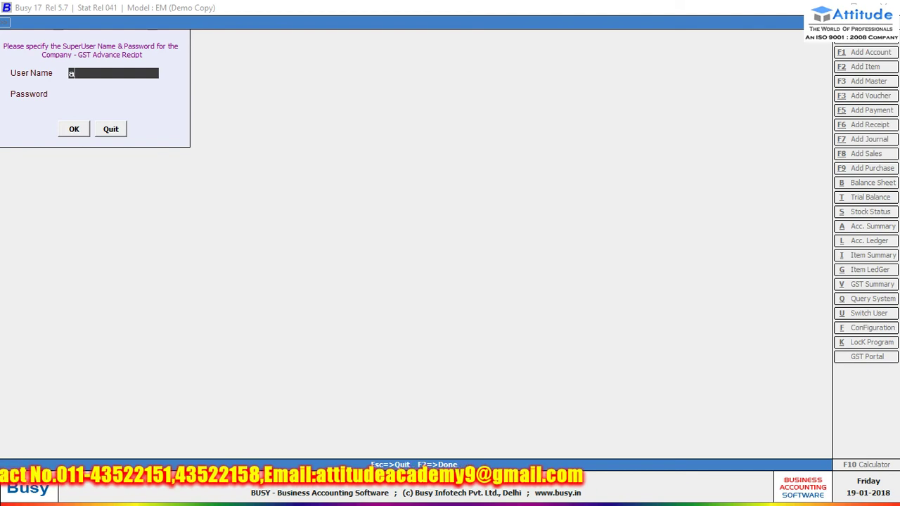
pyautogui.press('Return')
pyautogui.press('Return')
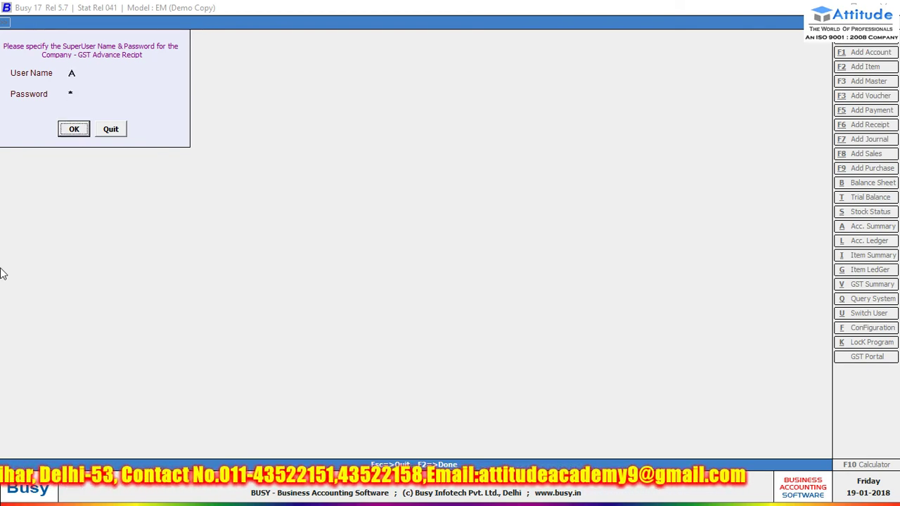
pyautogui.press('Return')
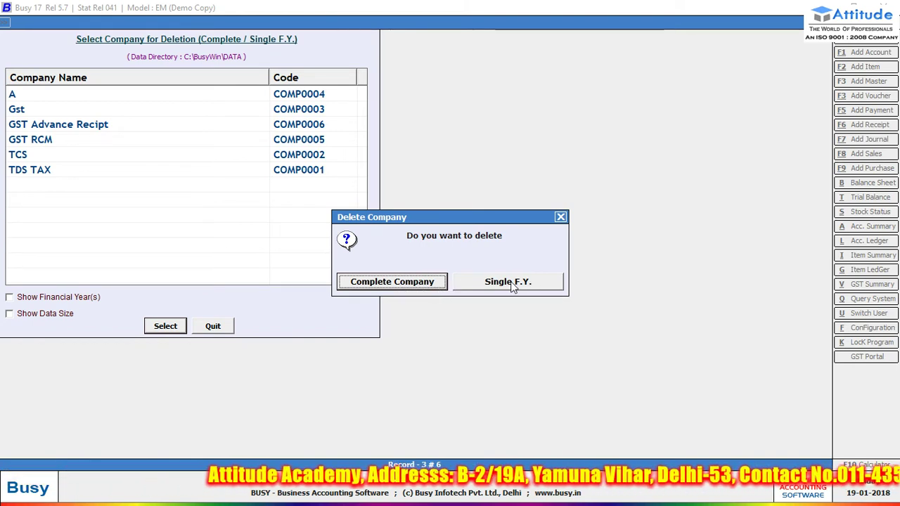
# Delete the complete GST Advance Recipt company and check the list of companies available to open.
pyautogui.click(379, 284)
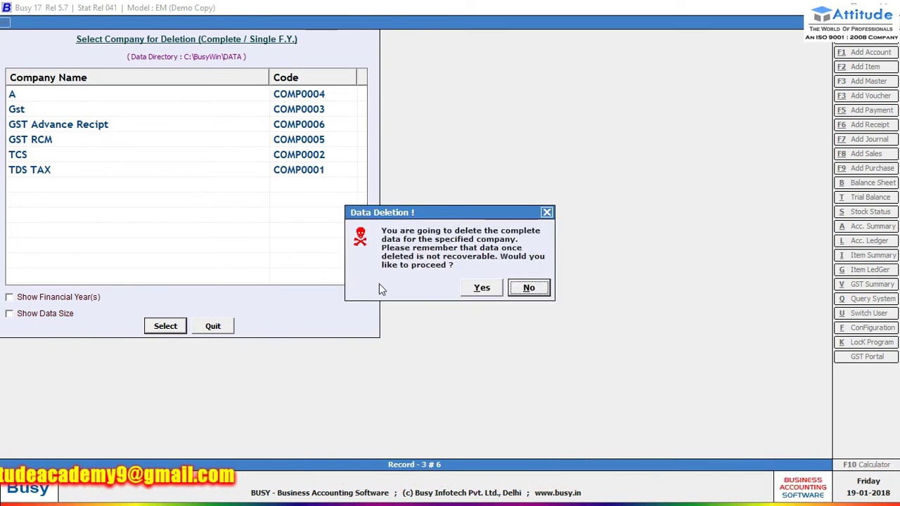
pyautogui.click(481, 287)
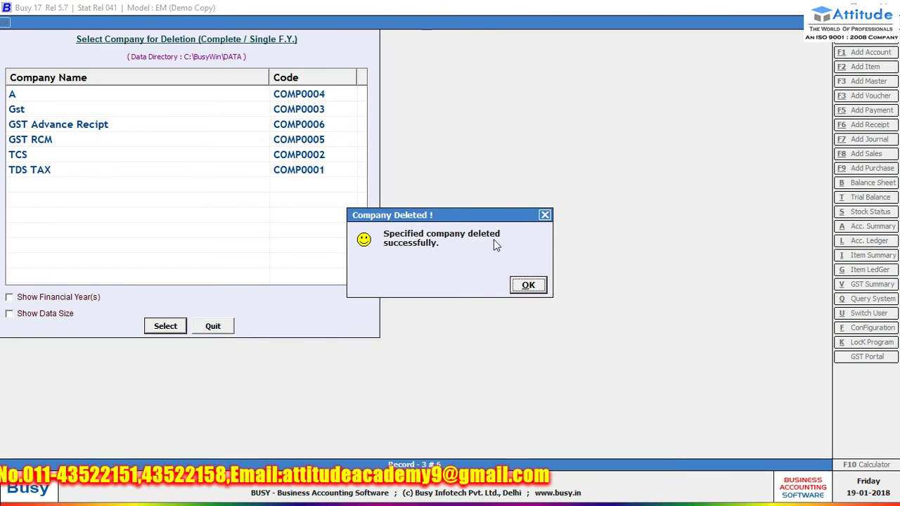
pyautogui.click(528, 286)
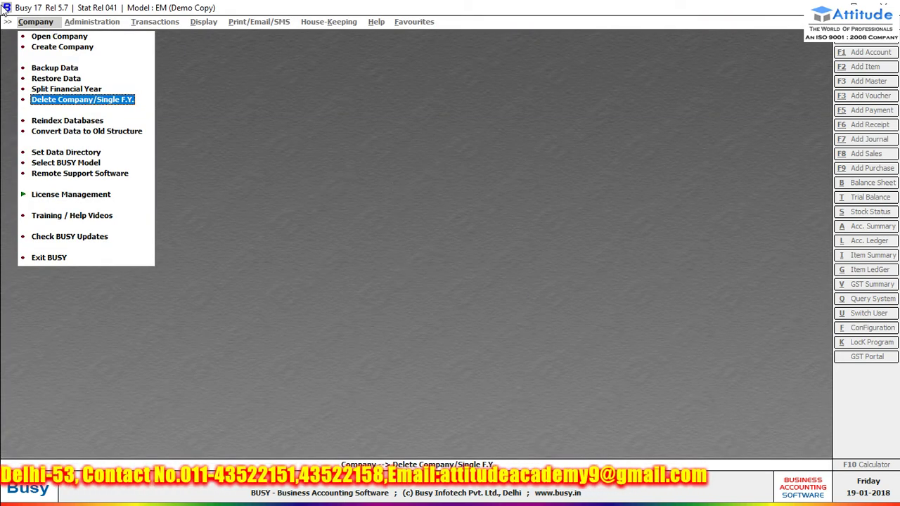
pyautogui.click(51, 39)
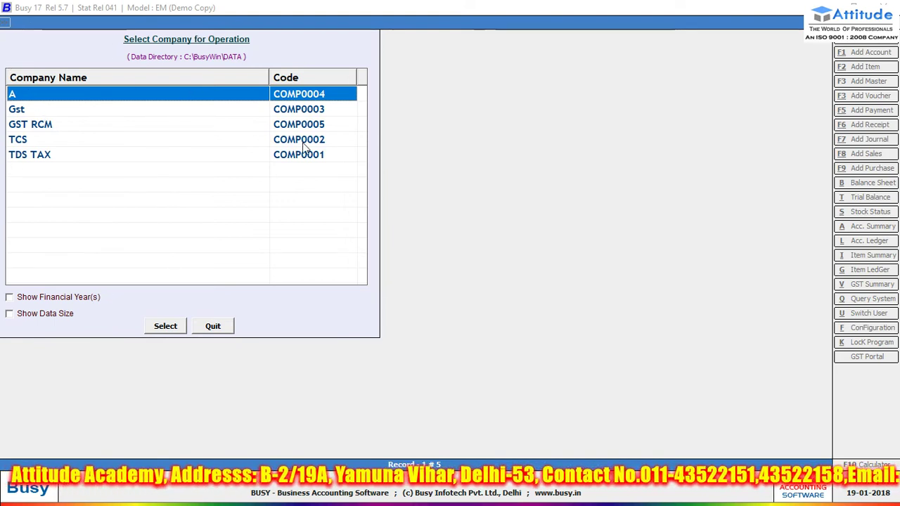
pyautogui.press('Escape')
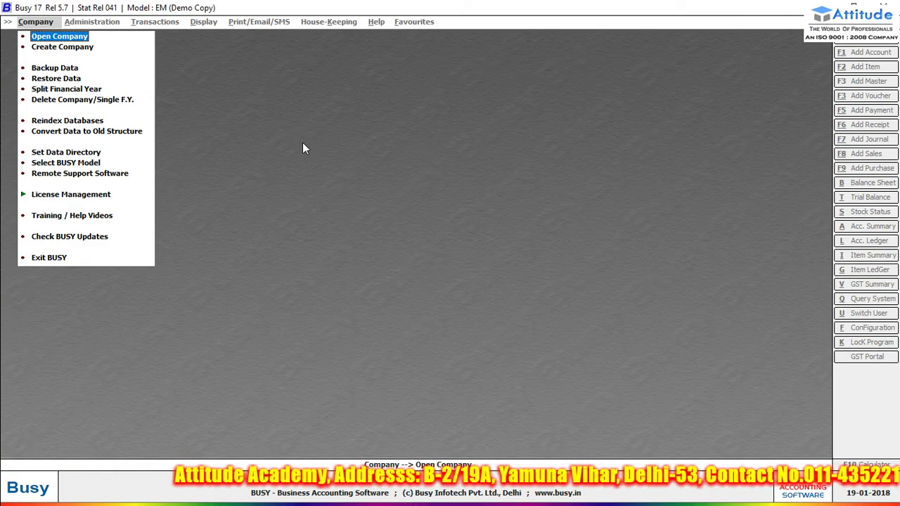
# Start a normal backup restoration with Local Disk (F:) as the restoration path.
pyautogui.click(48, 80)
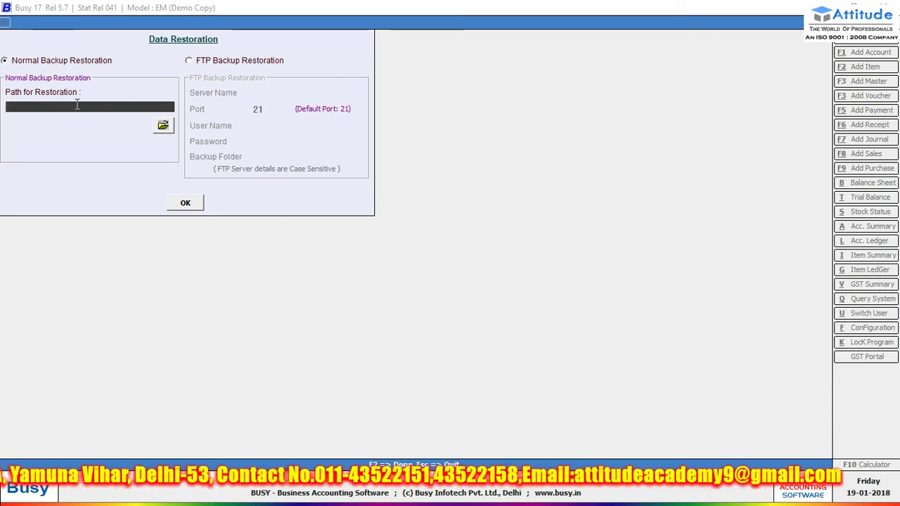
pyautogui.click(162, 126)
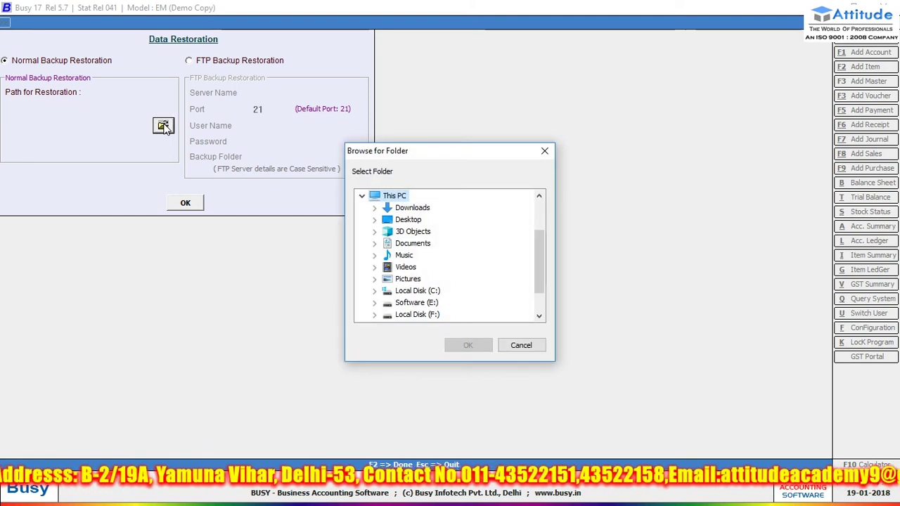
pyautogui.click(433, 315)
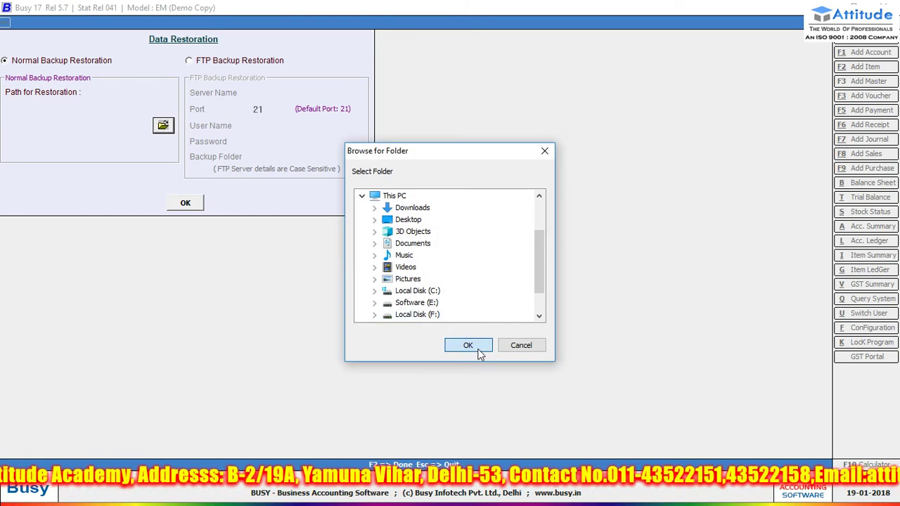
pyautogui.click(467, 345)
pyautogui.click(185, 202)
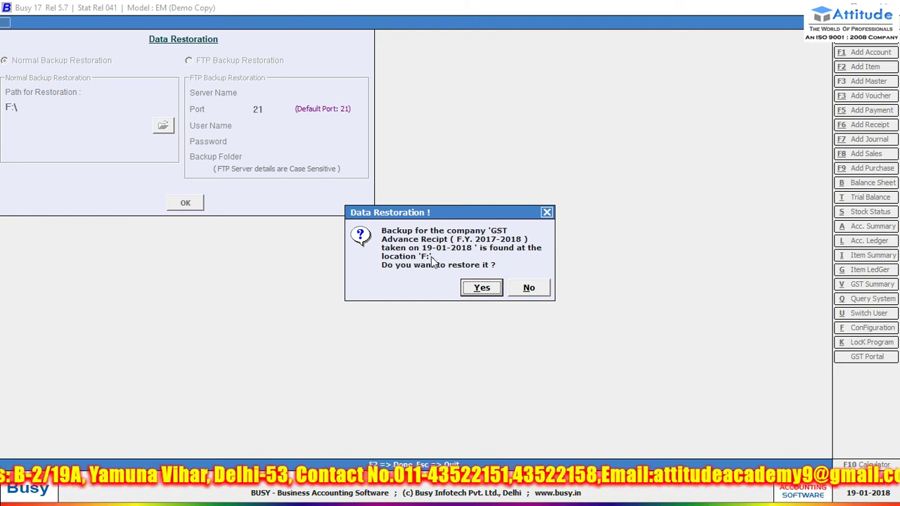
# Restore the GST Advance Recipt backup for all financial years and leave the data restoration form.
pyautogui.click(482, 289)
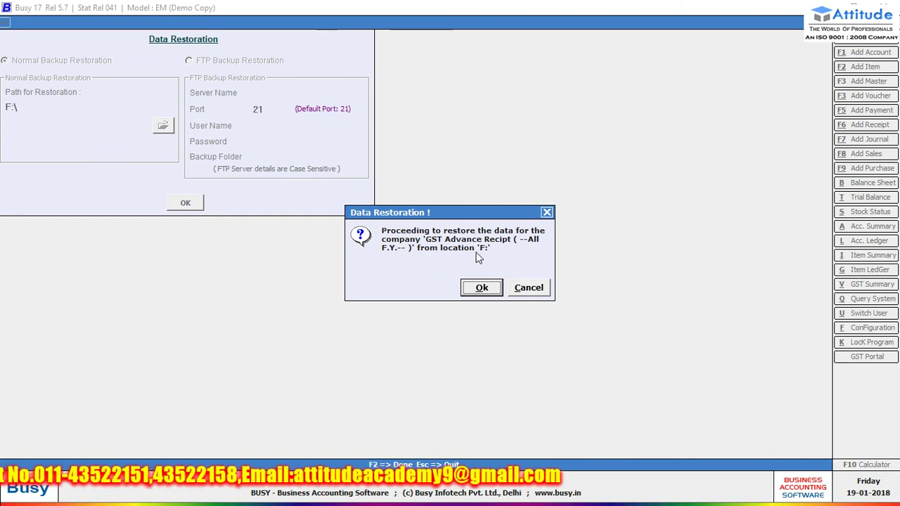
pyautogui.click(482, 288)
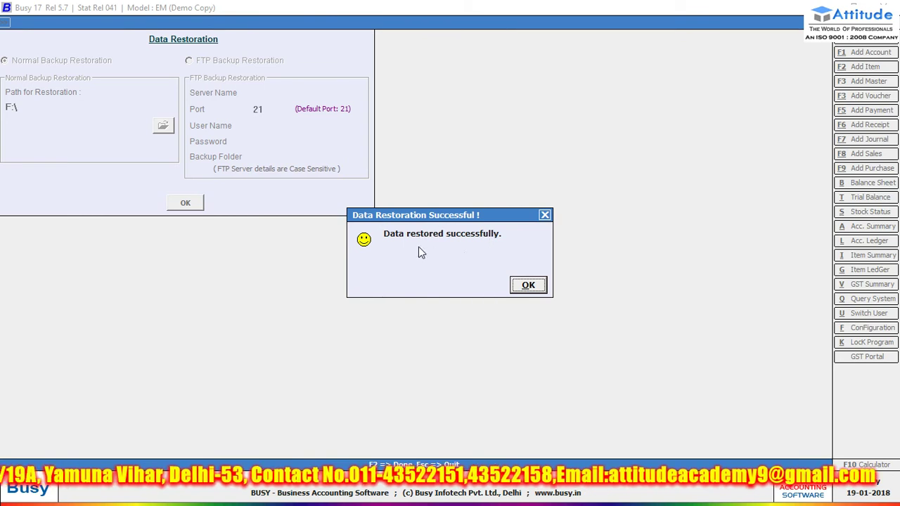
pyautogui.click(527, 289)
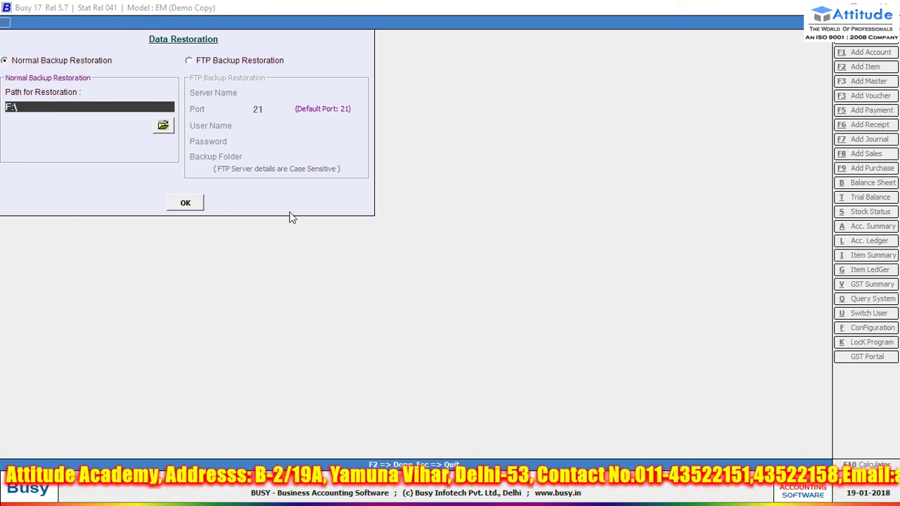
pyautogui.press('Escape')
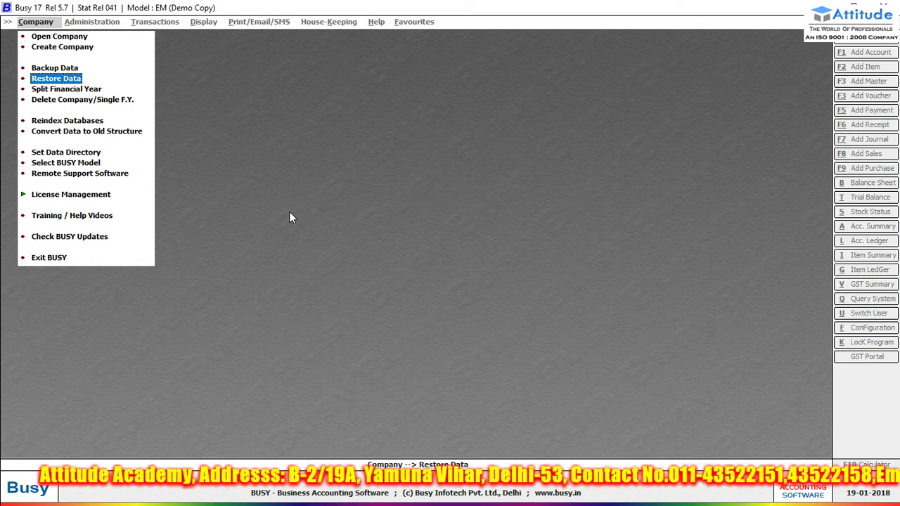
# Check the list of companies to open for GST Advance Recipt, leaving without opening it.
pyautogui.click(59, 38)
pyautogui.click(54, 129)
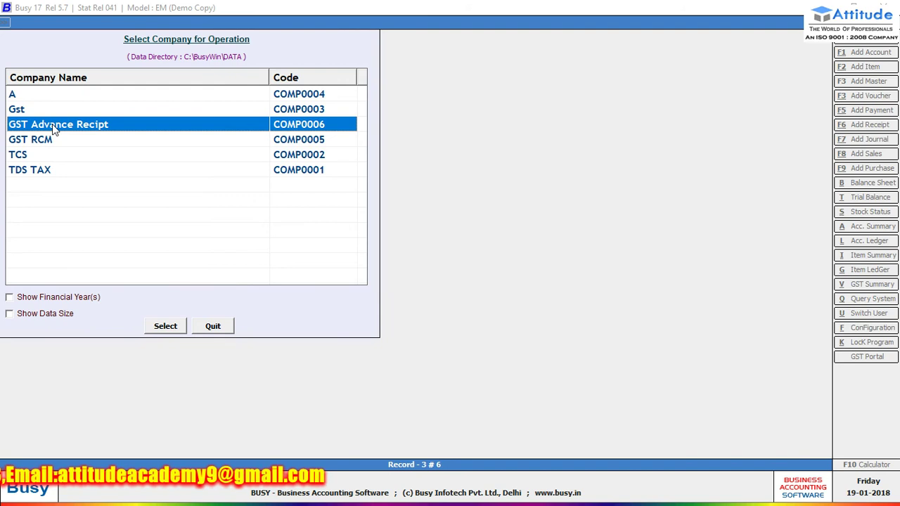
pyautogui.press('Escape')
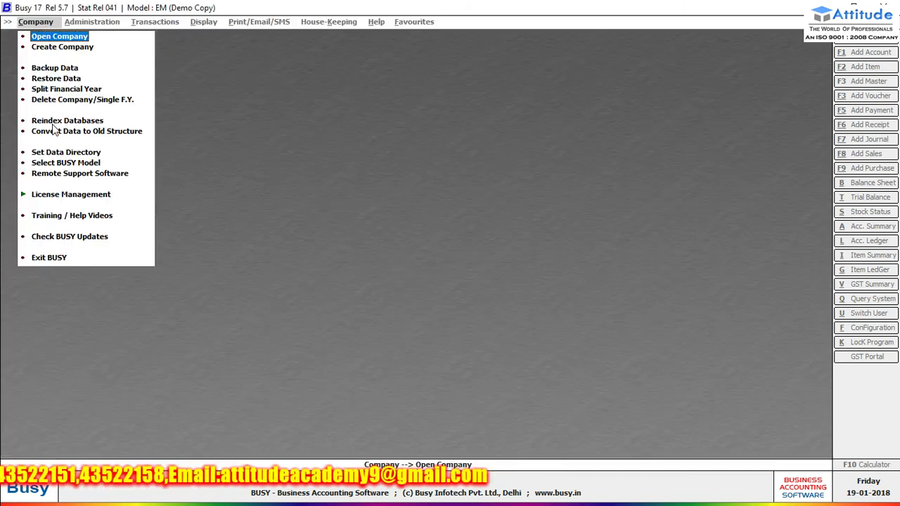
# Try to split the financial year of the GST Advance Recipt company.
pyautogui.click(63, 89)
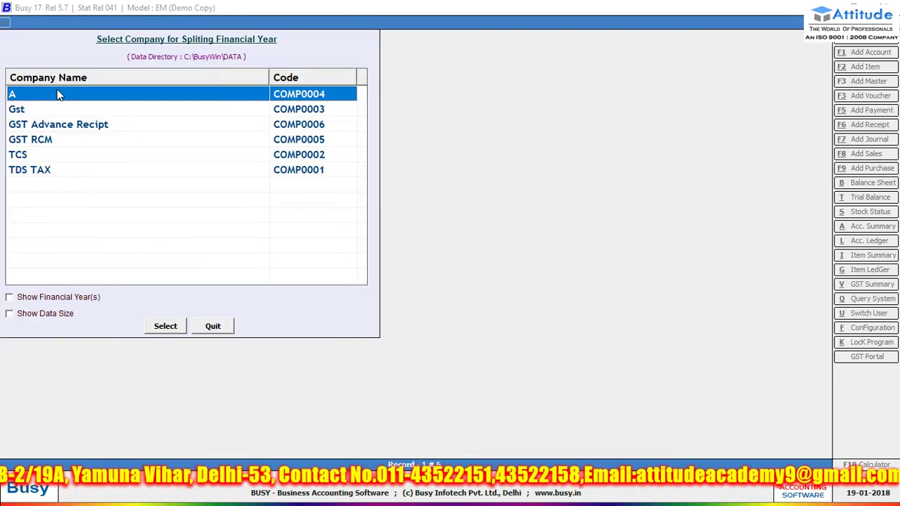
pyautogui.click(68, 139)
pyautogui.click(68, 126)
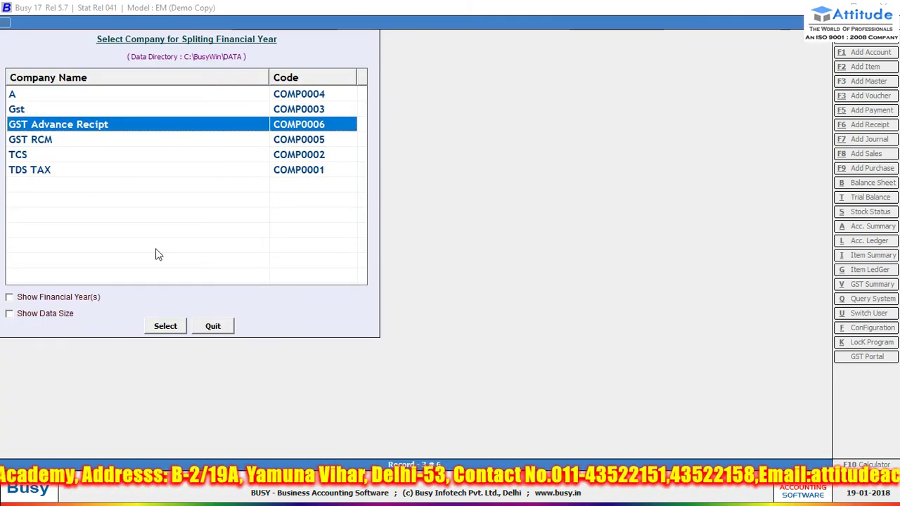
pyautogui.click(166, 324)
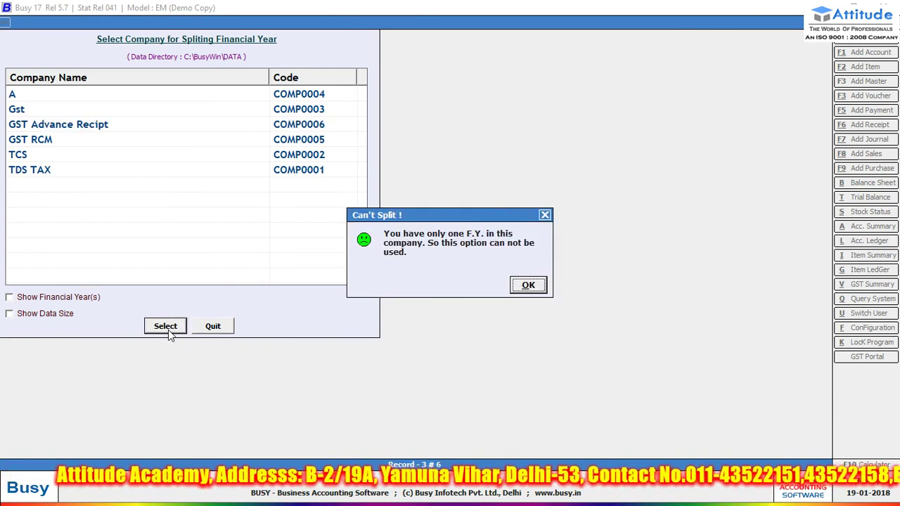
pyautogui.click(527, 283)
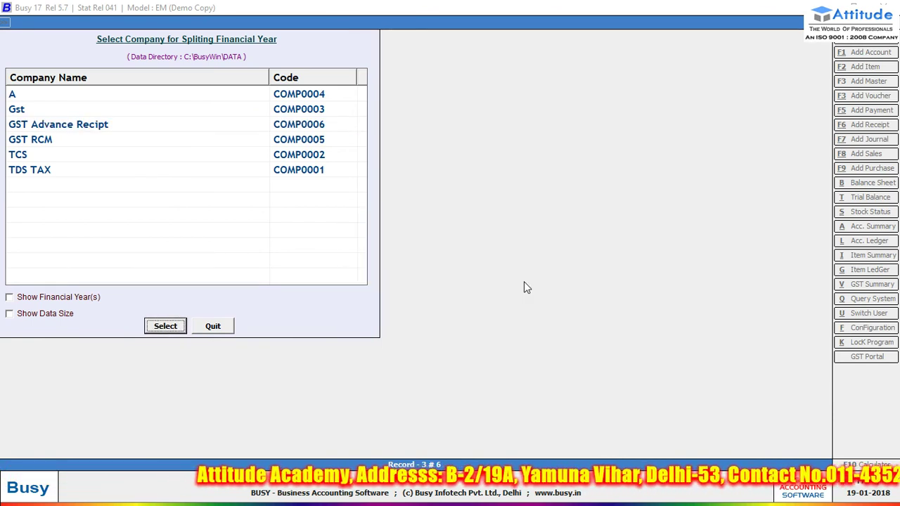
# Try to split the financial year of the GST RCM company and leave the company selection.
pyautogui.click(42, 140)
pyautogui.click(161, 325)
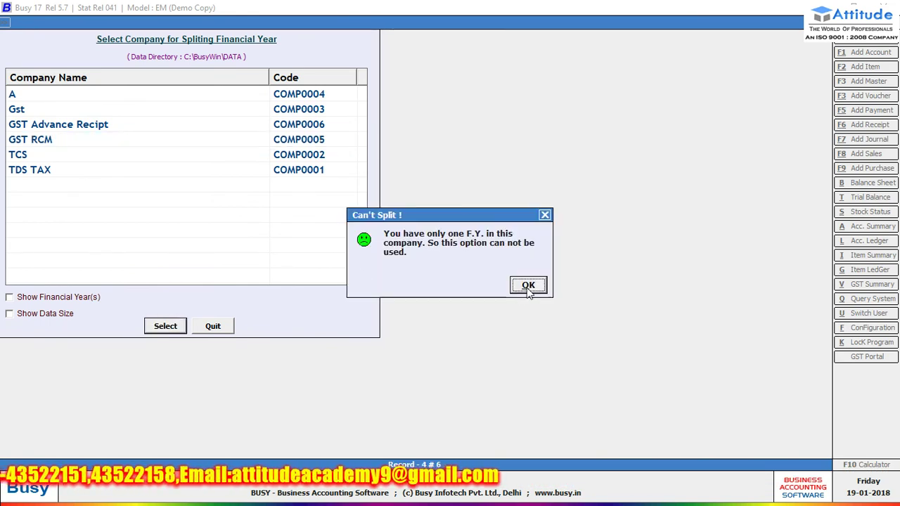
pyautogui.click(527, 286)
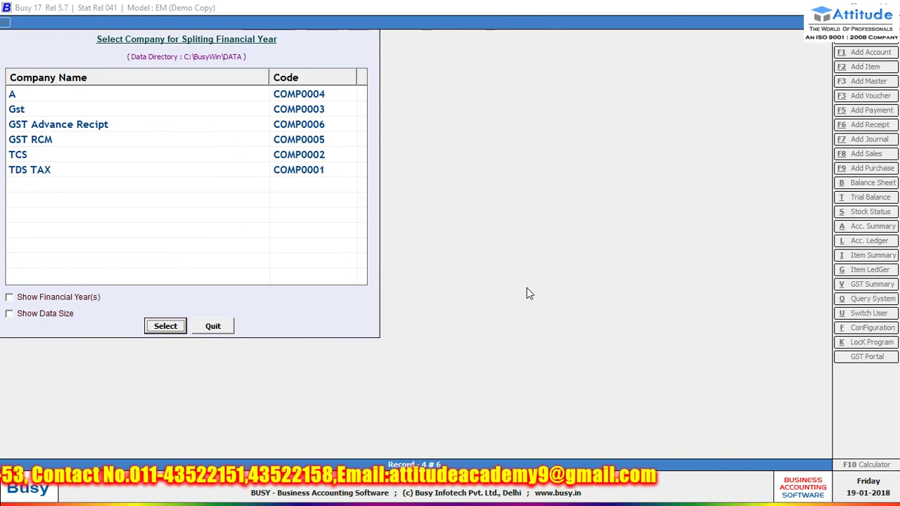
pyautogui.press('Escape')
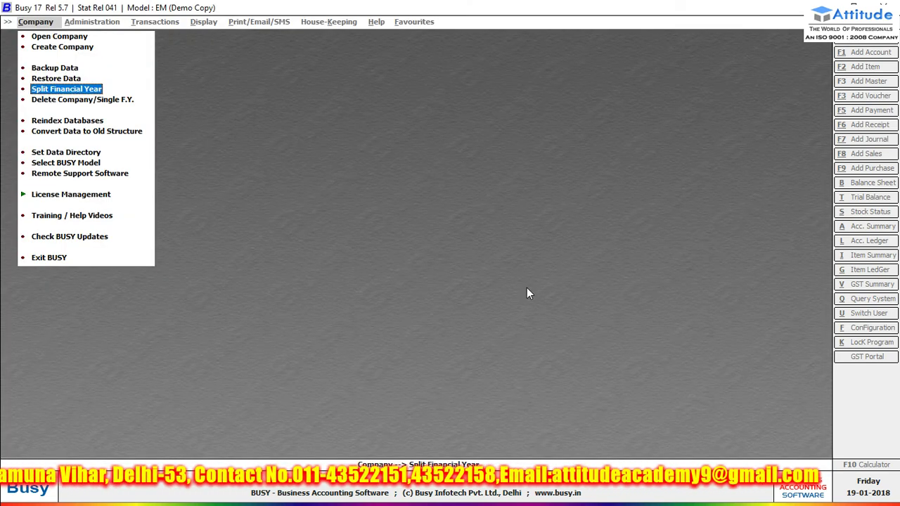
# View the company list for complete or single F.Y. deletion and leave it without deleting anything.
pyautogui.click(62, 102)
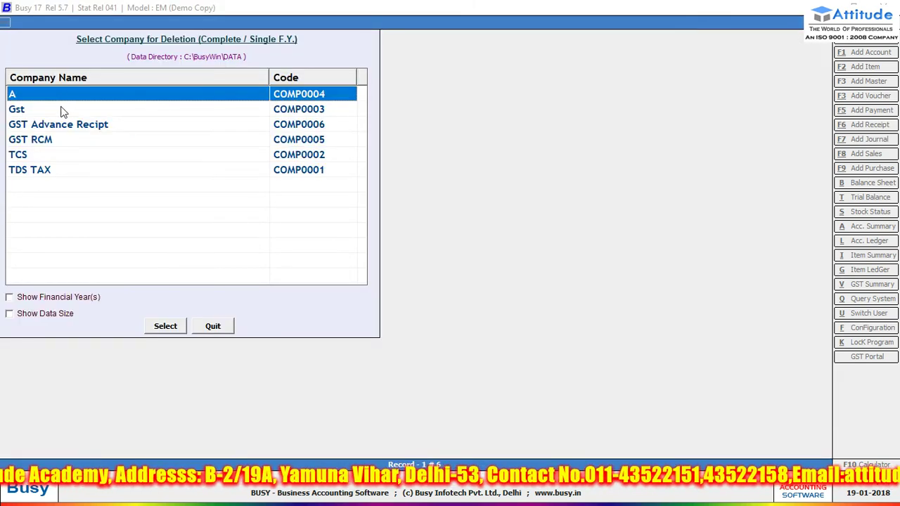
pyautogui.click(213, 325)
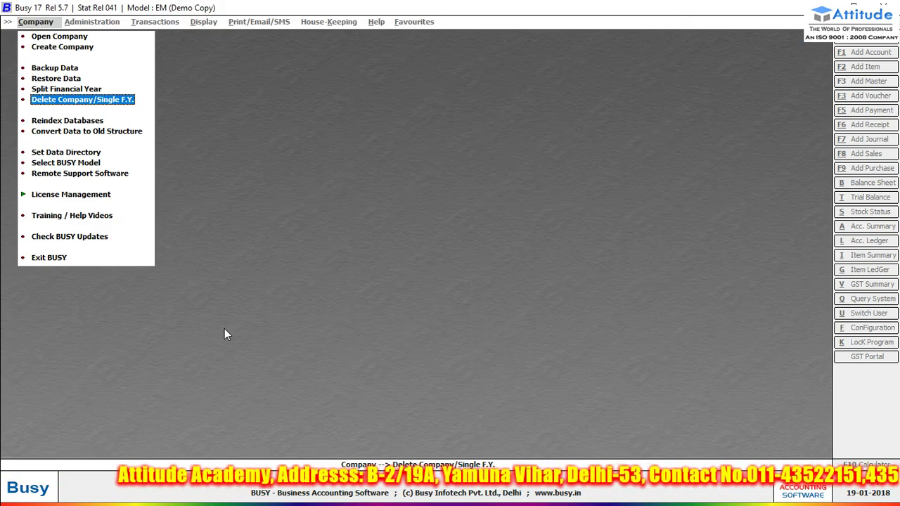